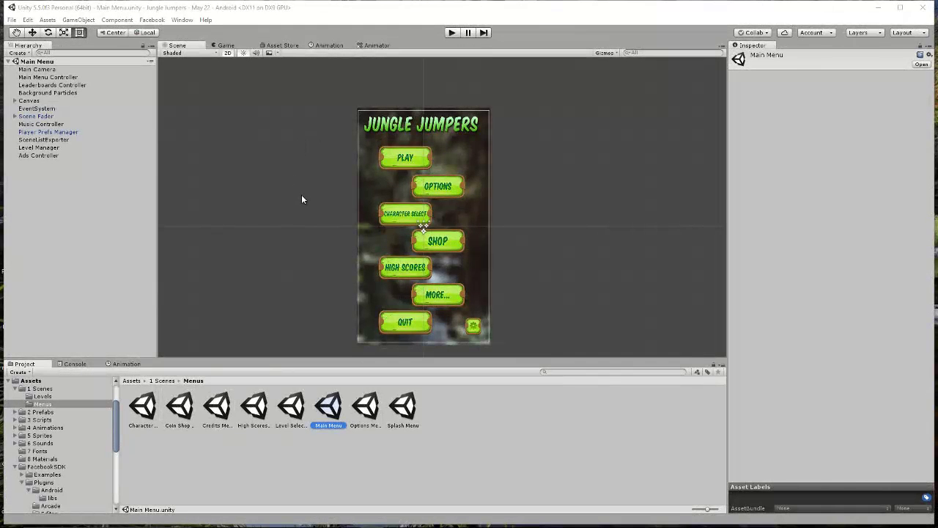
# - Pan the Scene view to reposition the Jungle Jumpers Main Menu canvas
pyautogui.moveTo(300, 197); pyautogui.dragTo(314, 189, button='middle')
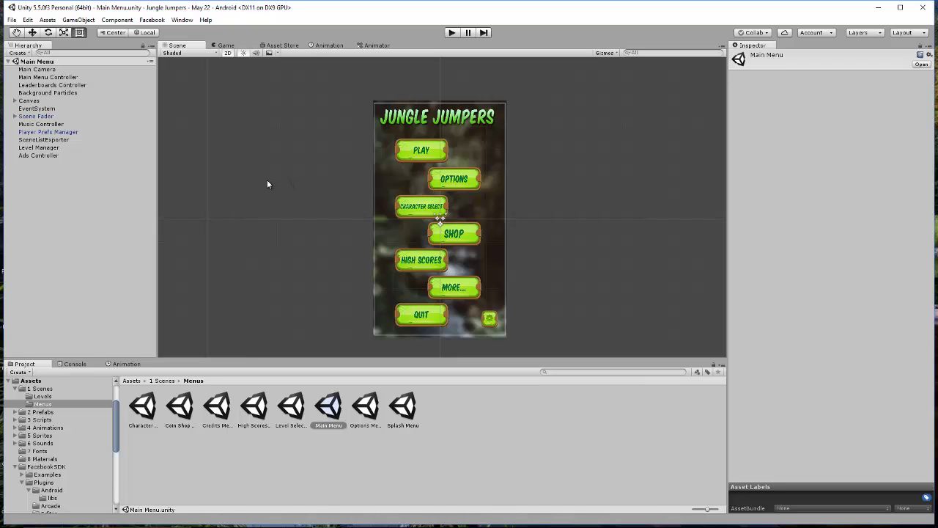
pyautogui.moveTo(267, 180); pyautogui.dragTo(289, 169, button='middle')
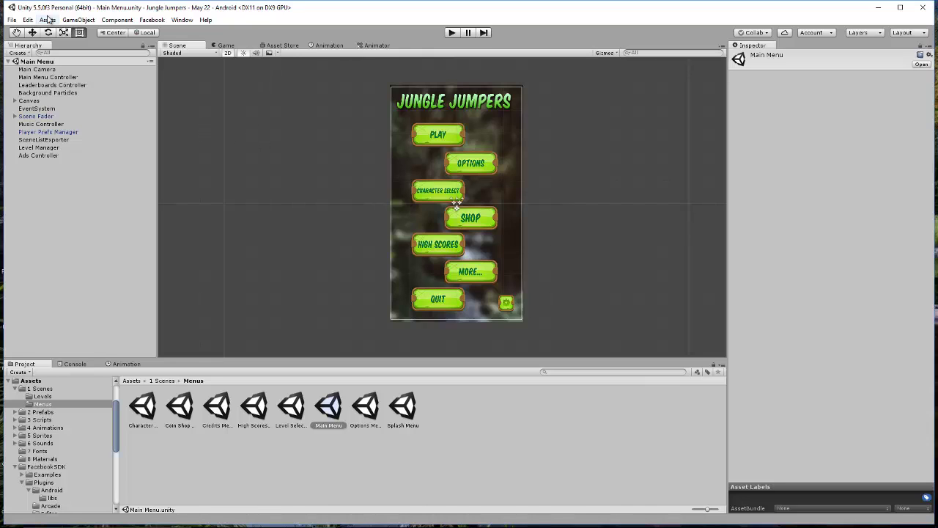
# - Build the Android package as Junglejumpers2.apk from Build Settings
pyautogui.click(15, 21)
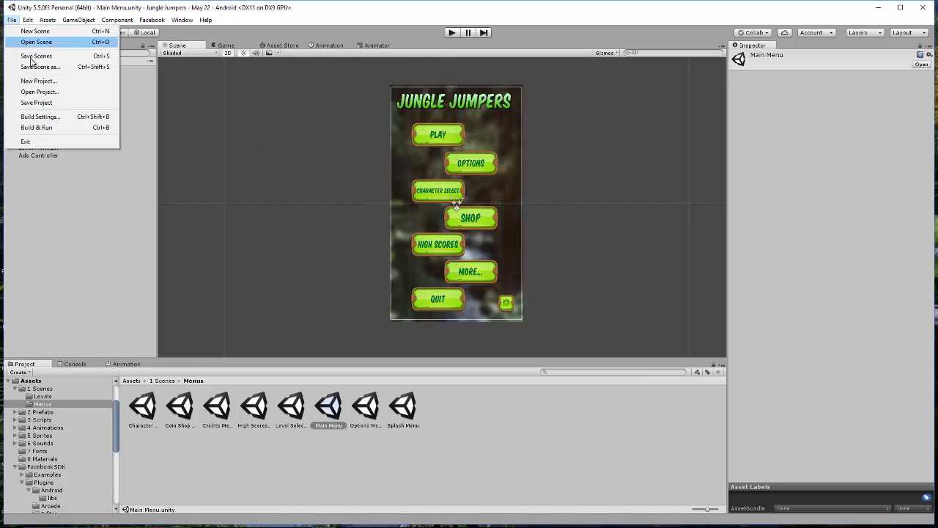
pyautogui.click(39, 119)
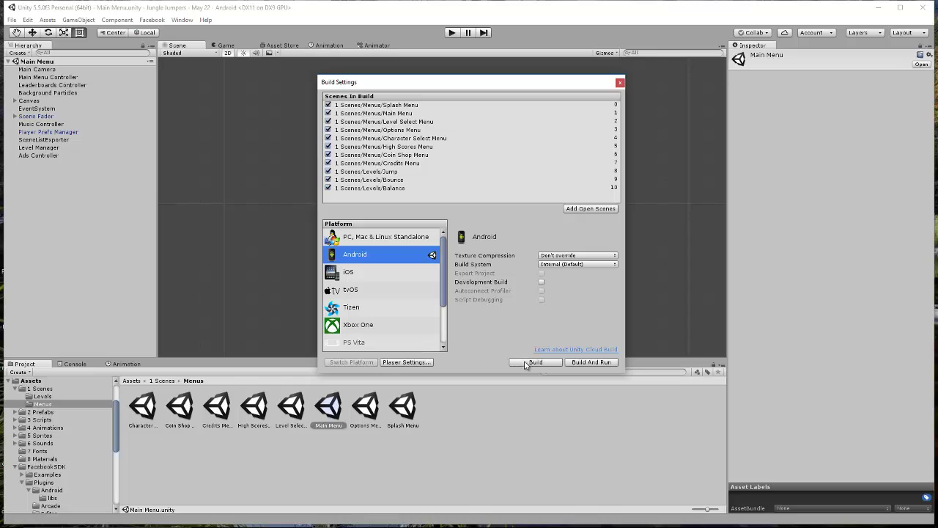
pyautogui.click(555, 360)
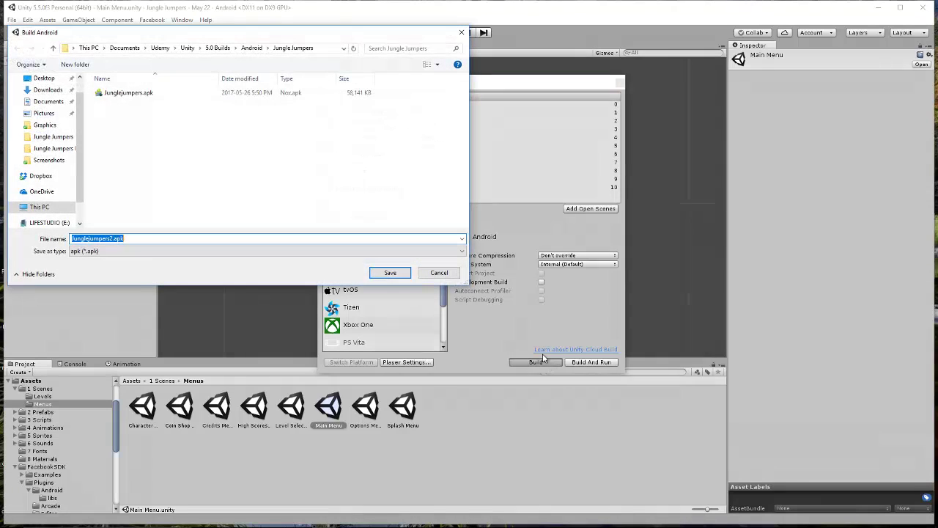
pyautogui.click(388, 272)
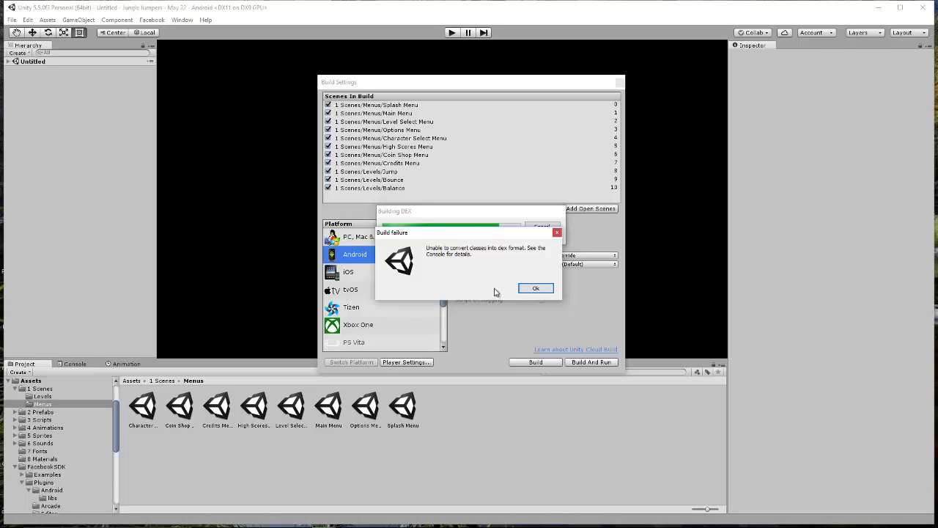
# - Dismiss the build failure, close Build Settings, and select the dex error in the Console
pyautogui.click(549, 289)
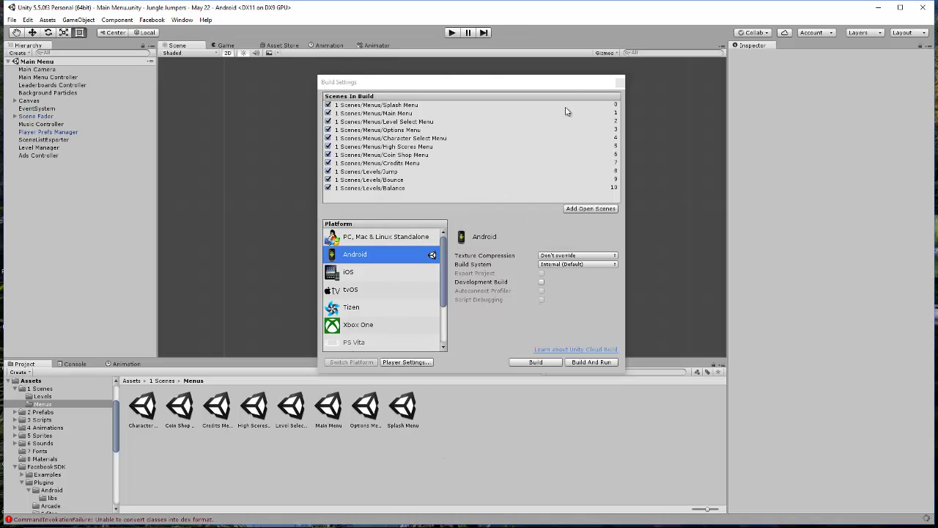
pyautogui.click(619, 81)
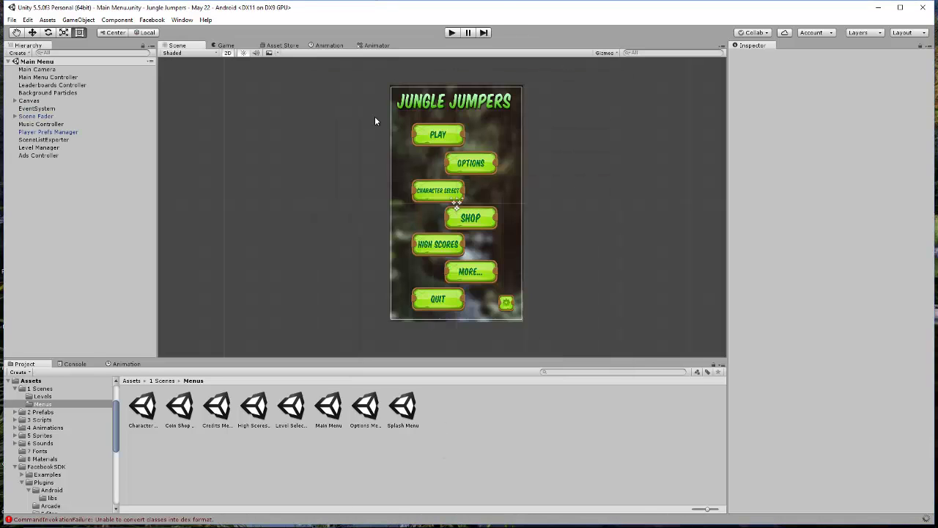
pyautogui.click(73, 364)
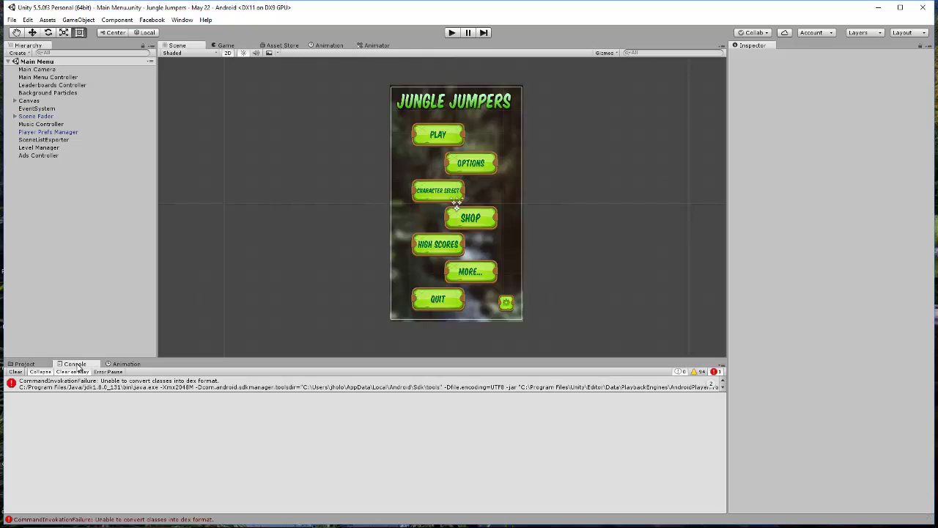
pyautogui.click(92, 388)
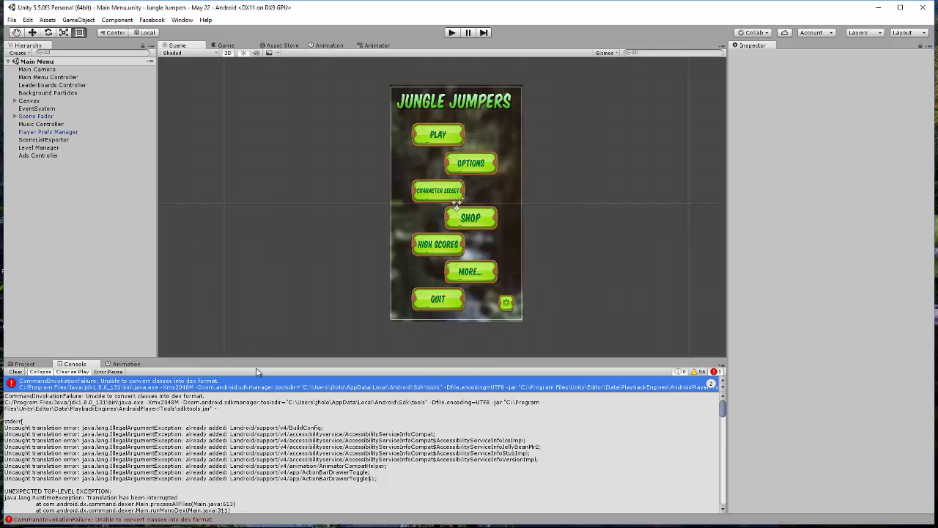
# - Enlarge the Console to read the duplicate support v4 trace, then restore it and return to Project
pyautogui.moveTo(257, 357); pyautogui.dragTo(256, 169)
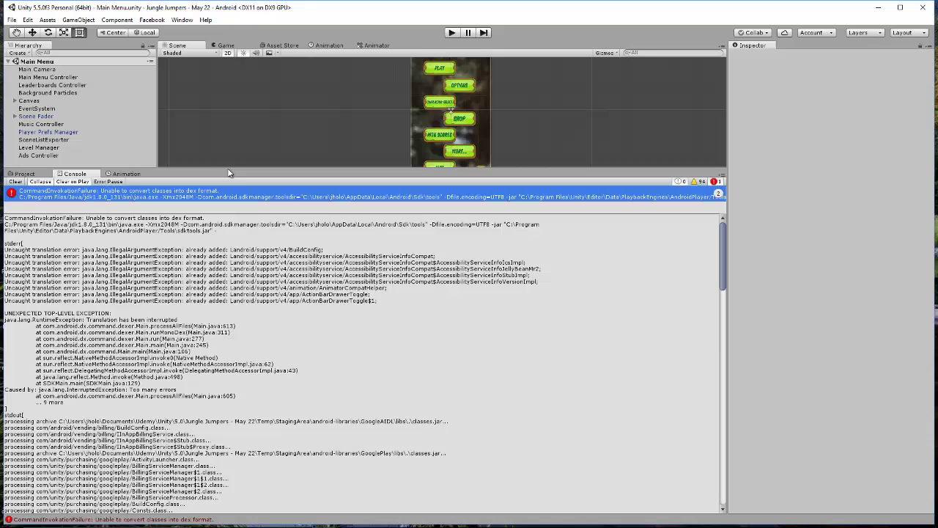
pyautogui.moveTo(228, 169); pyautogui.dragTo(239, 331)
pyautogui.click(24, 338)
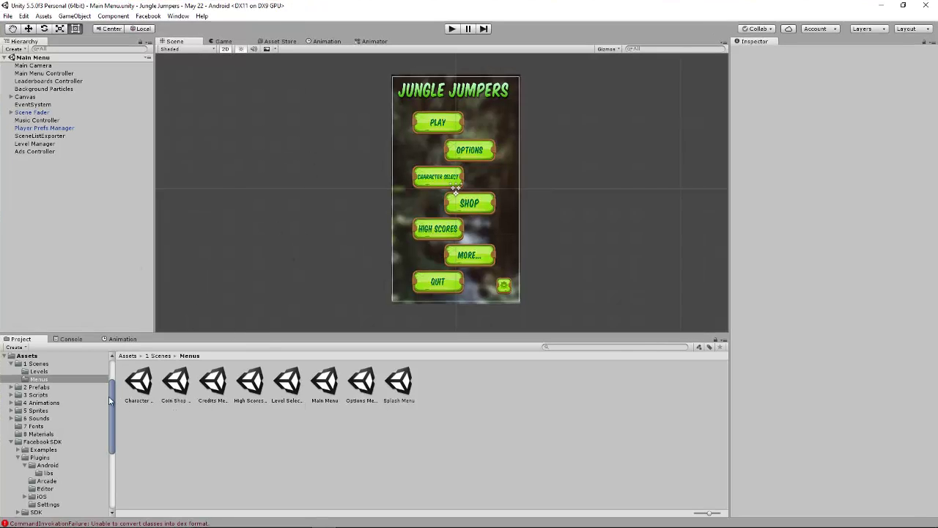
# - Alternate between the FacebookSDK and GooglePlayGames folders to compare their contents
pyautogui.click(111, 401)
pyautogui.moveTo(110, 401); pyautogui.dragTo(103, 416)
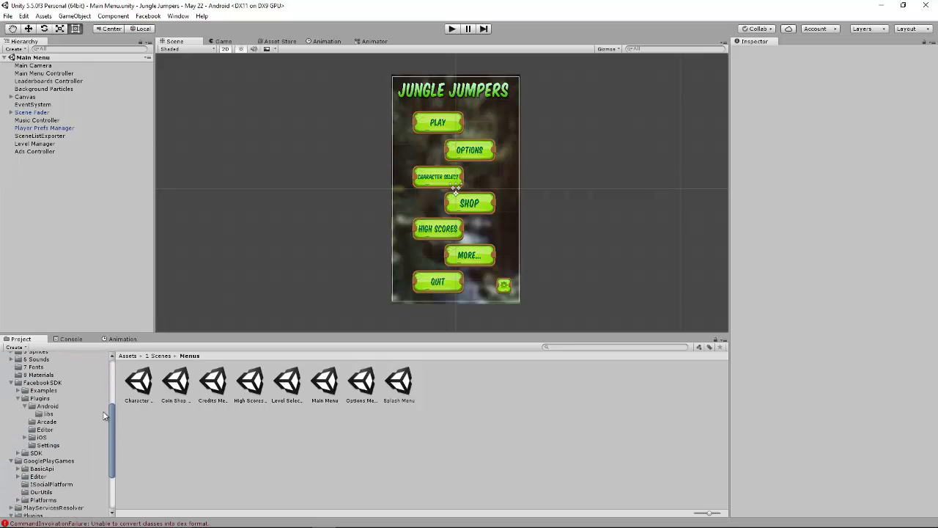
pyautogui.click(46, 383)
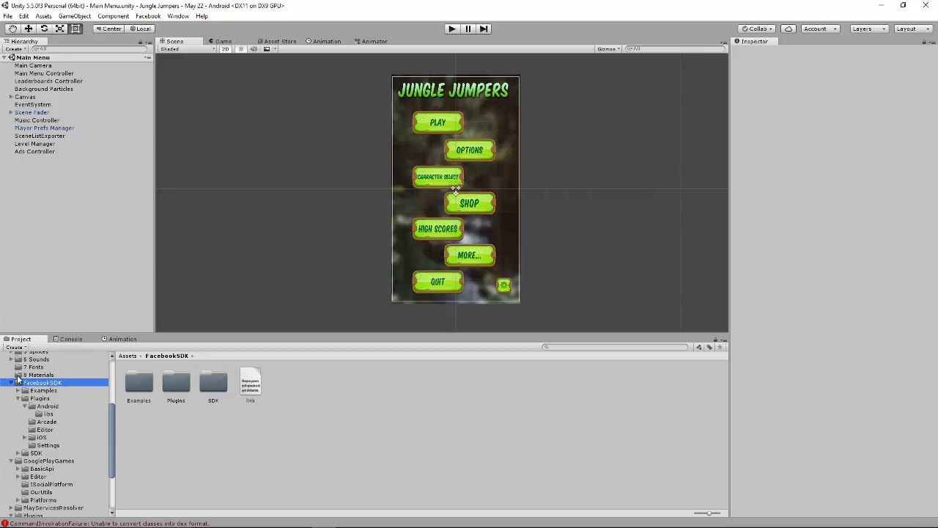
pyautogui.click(48, 460)
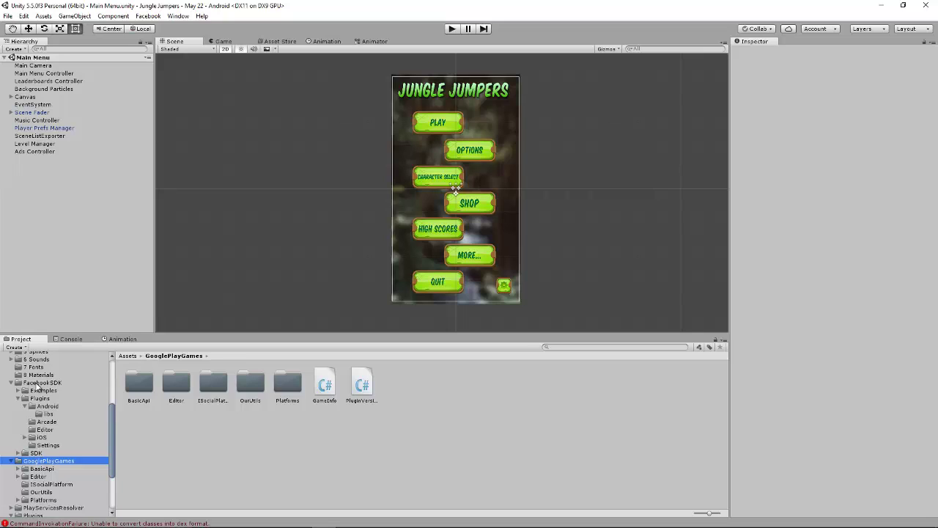
pyautogui.click(35, 383)
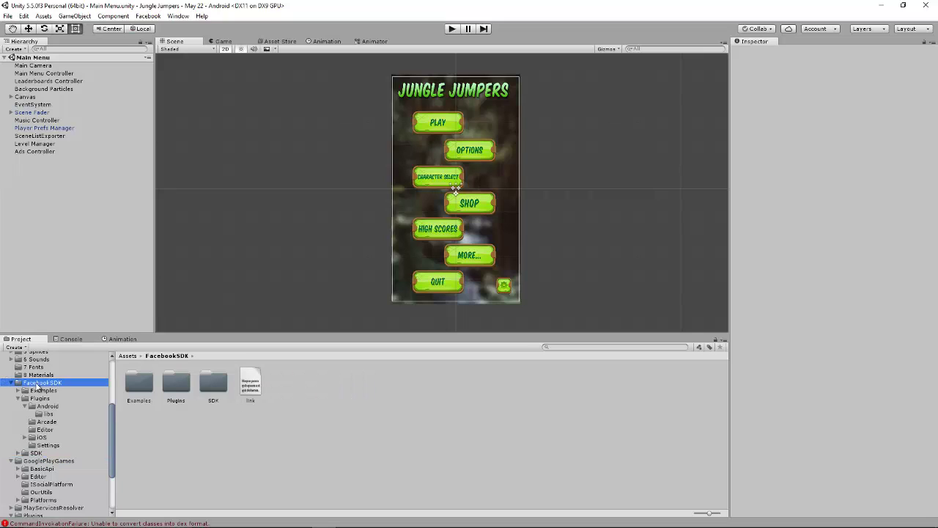
pyautogui.click(61, 461)
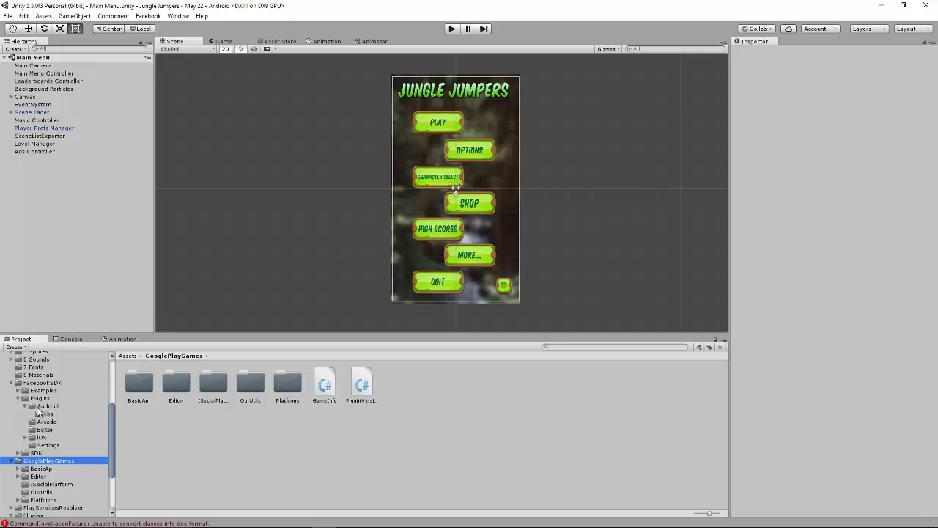
# - Navigate to FacebookSDK/Plugins/Android/libs and reveal it in File Explorer
pyautogui.click(31, 382)
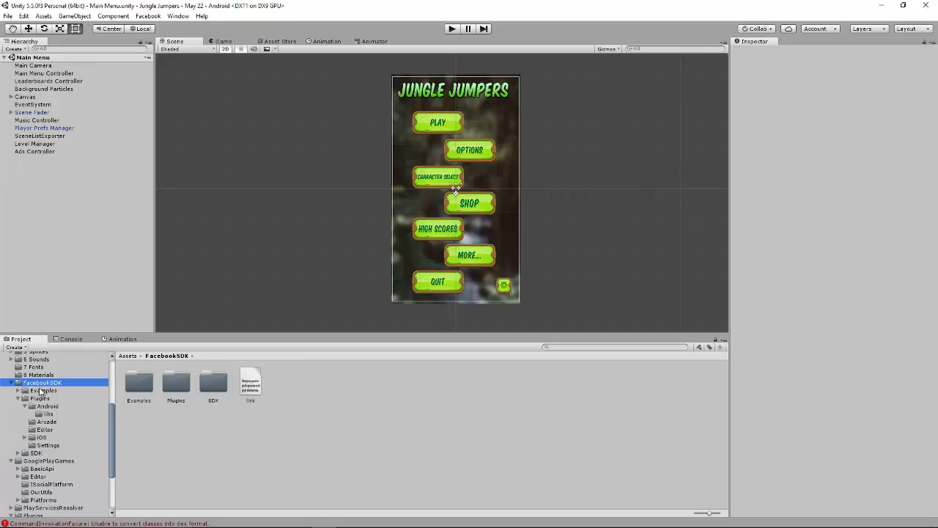
pyautogui.click(30, 399)
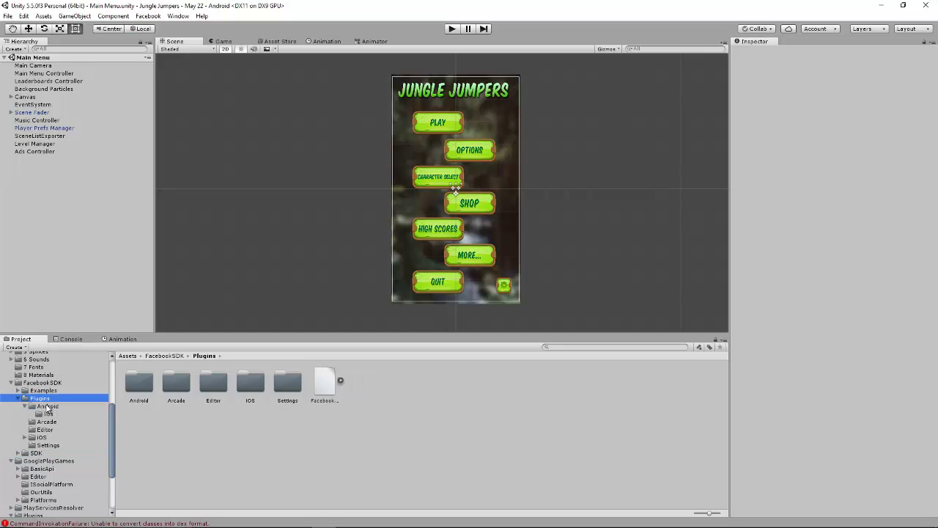
pyautogui.click(48, 407)
pyautogui.click(49, 415)
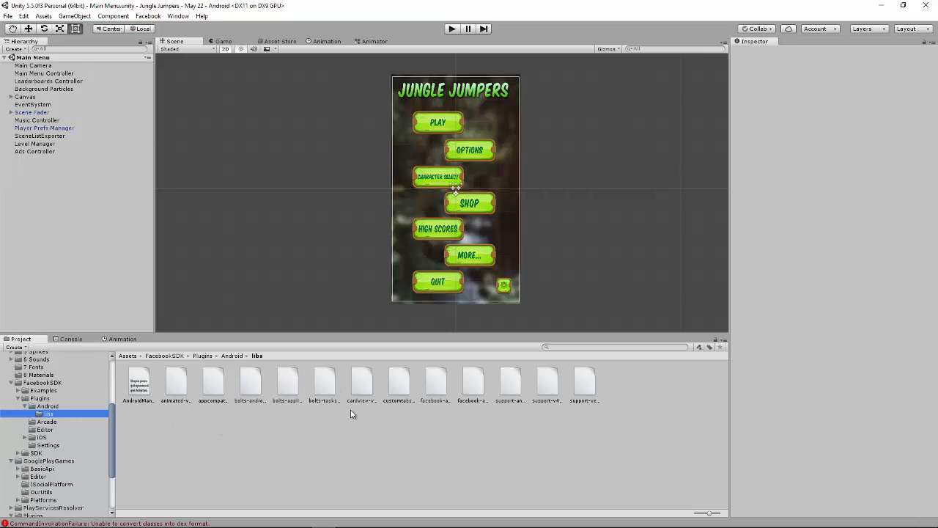
pyautogui.rightClick(317, 435)
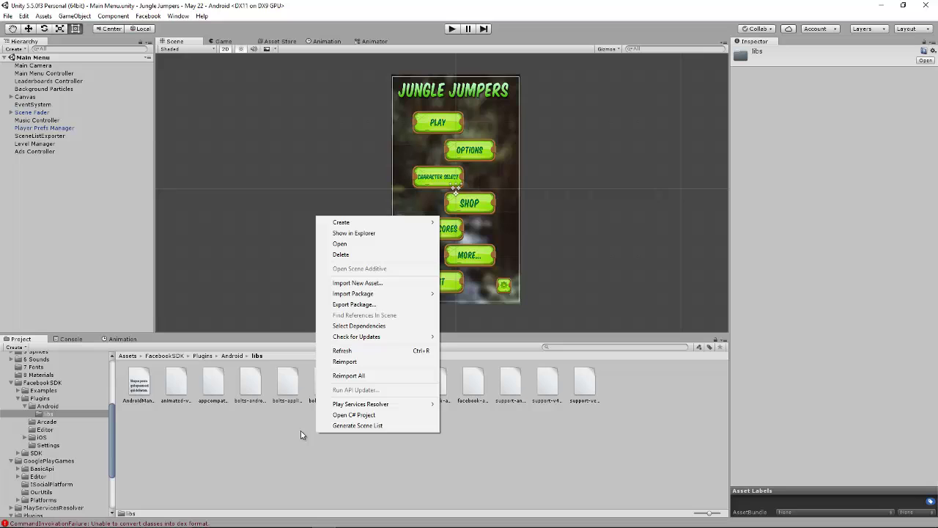
pyautogui.click(360, 232)
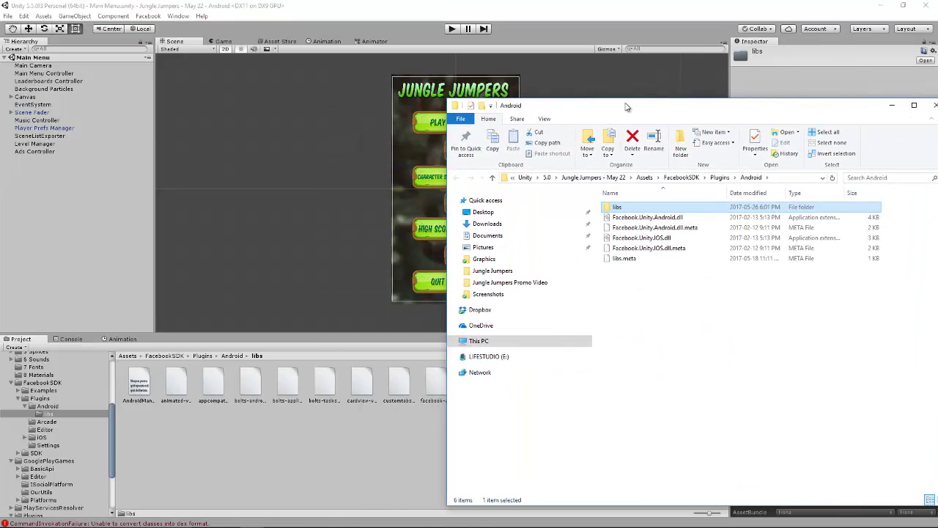
# - Open the libs folder in Explorer, review its 26 library files, then close Explorer
pyautogui.moveTo(628, 70); pyautogui.dragTo(349, 60)
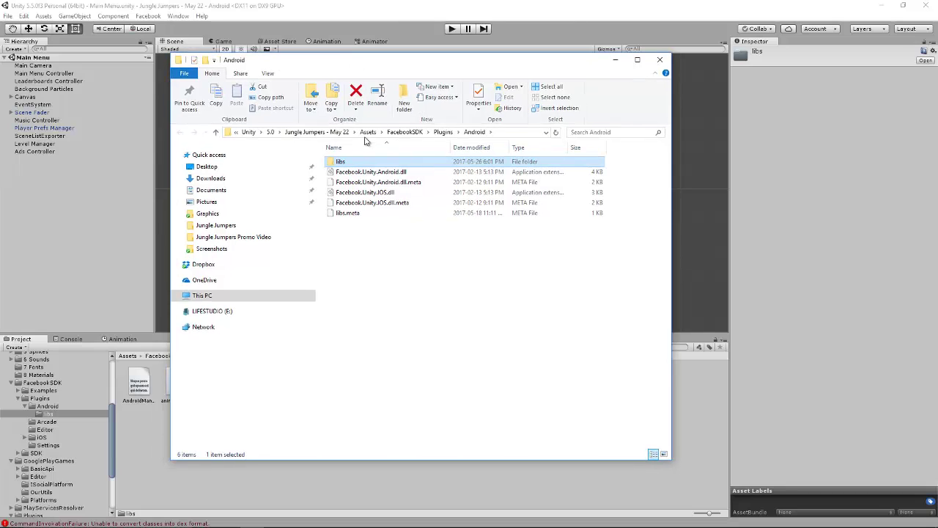
pyautogui.doubleClick(361, 167)
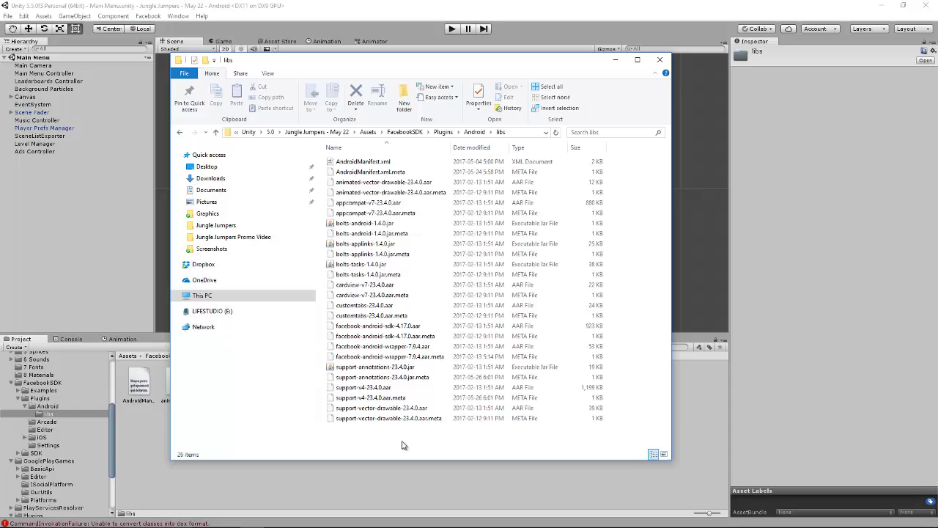
pyautogui.moveTo(405, 442); pyautogui.dragTo(361, 158)
pyautogui.click(461, 438)
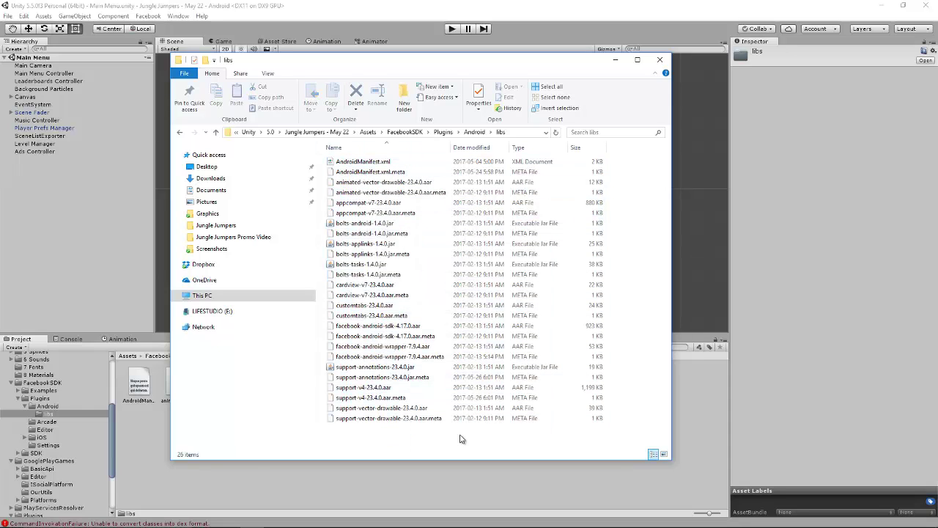
pyautogui.click(326, 482)
# - Open the top-level Plugins/Android folder showing its play-services and support-v4 libraries
pyautogui.scroll(-2, 111, 455)
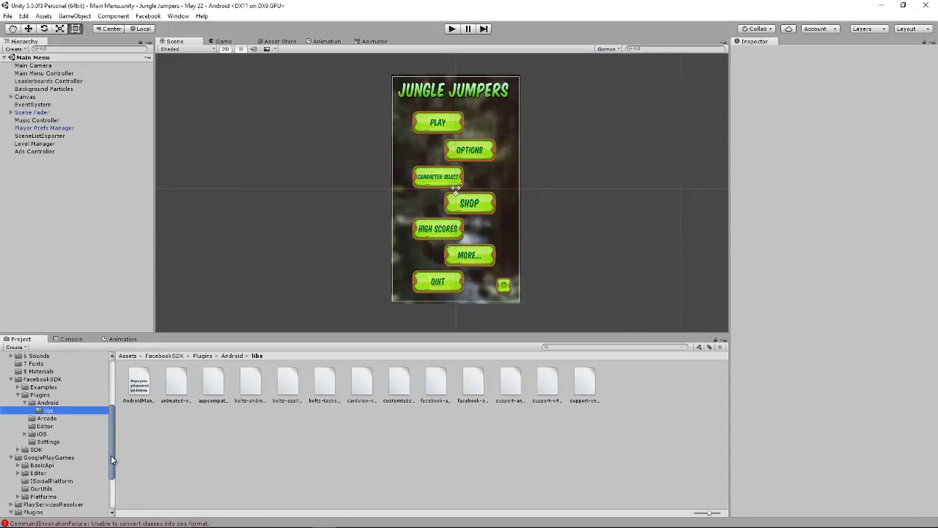
pyautogui.scroll(-3, 108, 469)
pyautogui.click(33, 445)
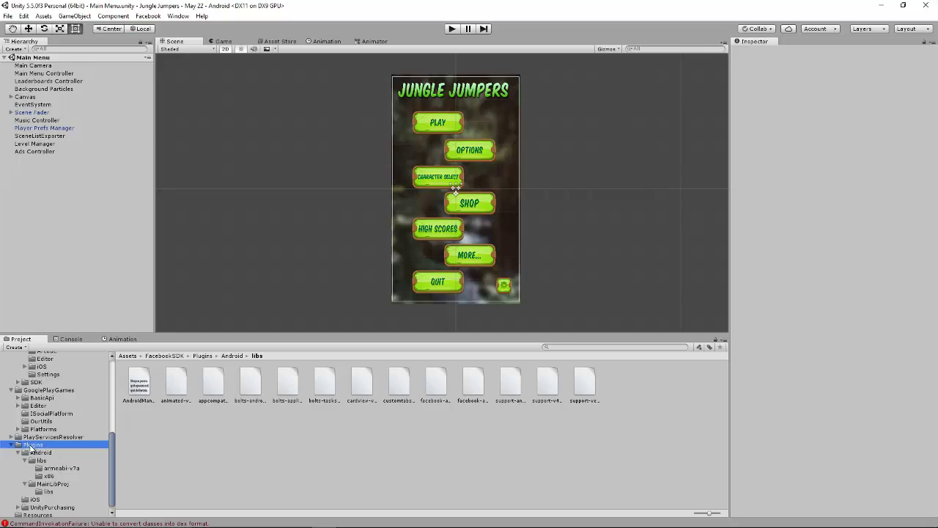
pyautogui.click(11, 390)
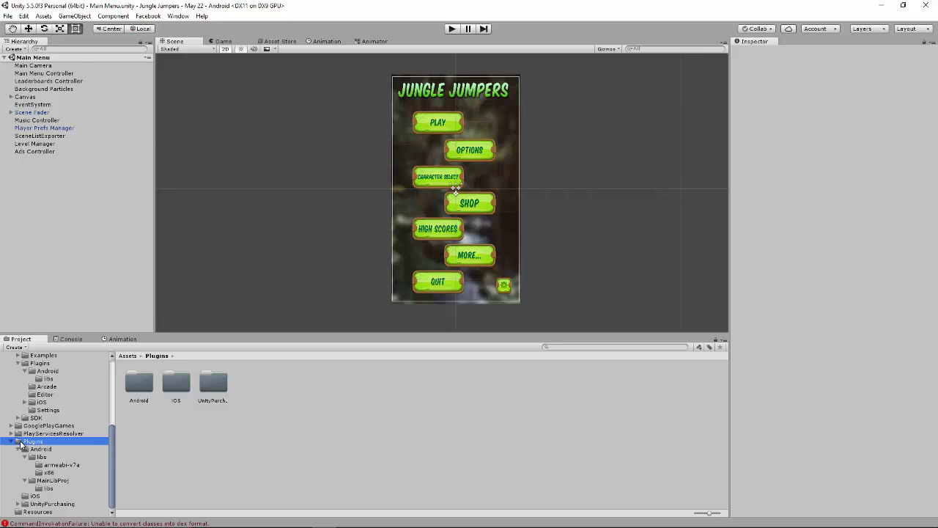
pyautogui.click(40, 448)
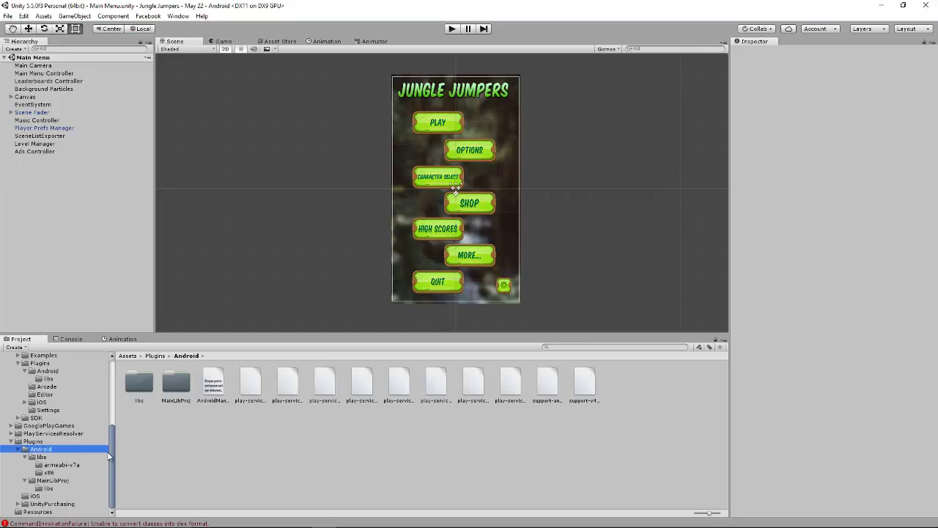
pyautogui.rightClick(391, 436)
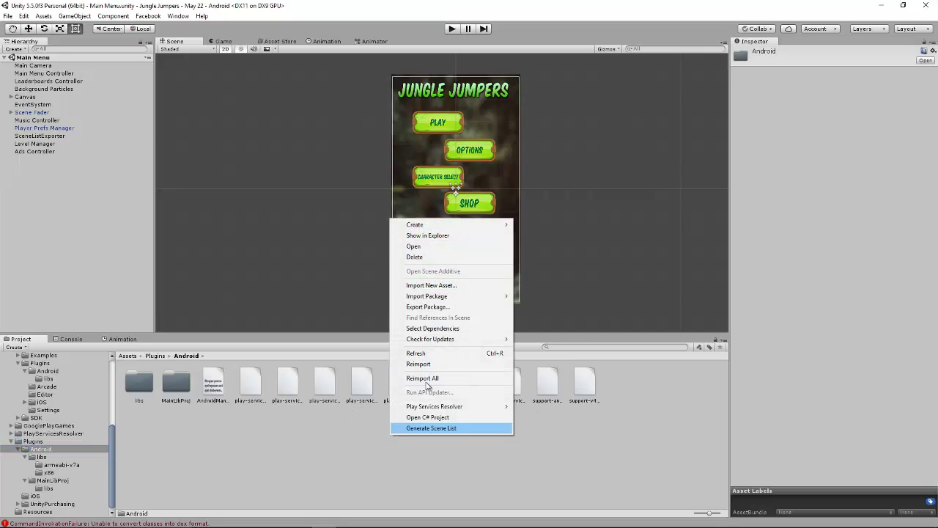
# - Reveal Plugins/Android in File Explorer and move that window to the right
pyautogui.click(431, 237)
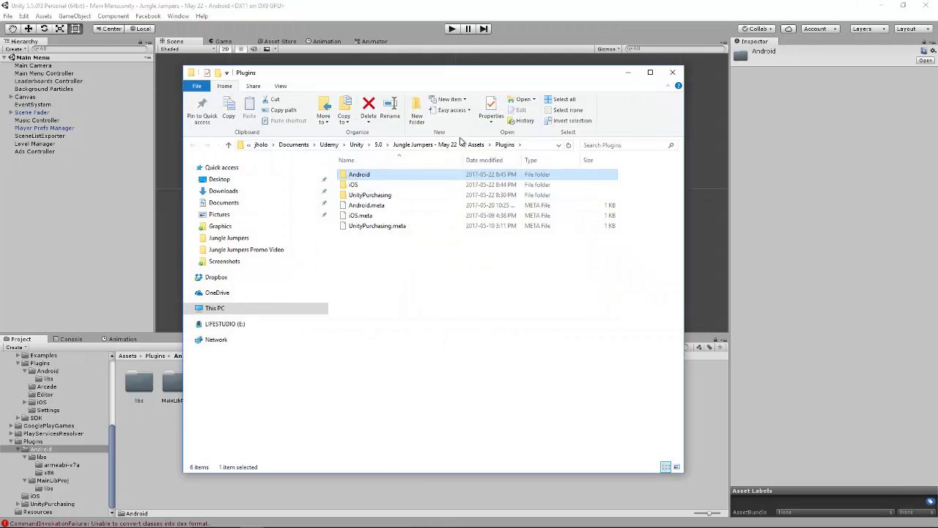
pyautogui.doubleClick(379, 176)
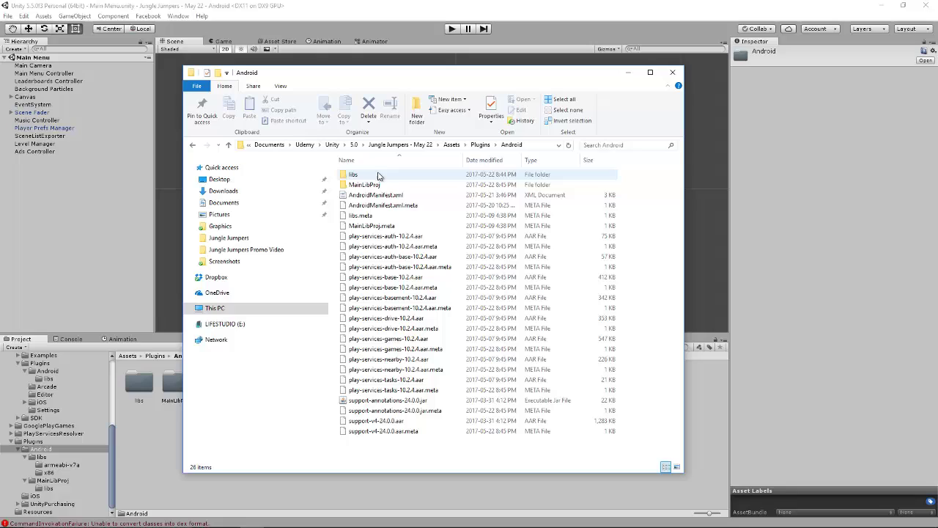
pyautogui.moveTo(471, 81); pyautogui.dragTo(710, 83)
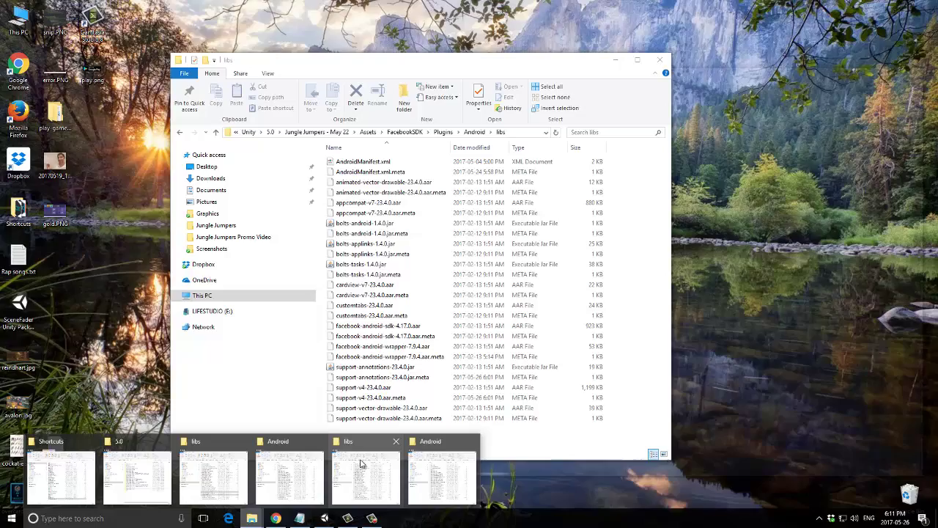
# - Place the FacebookSDK libs window alongside on the left and select support-v4-23.4.0.aar
pyautogui.click(360, 459)
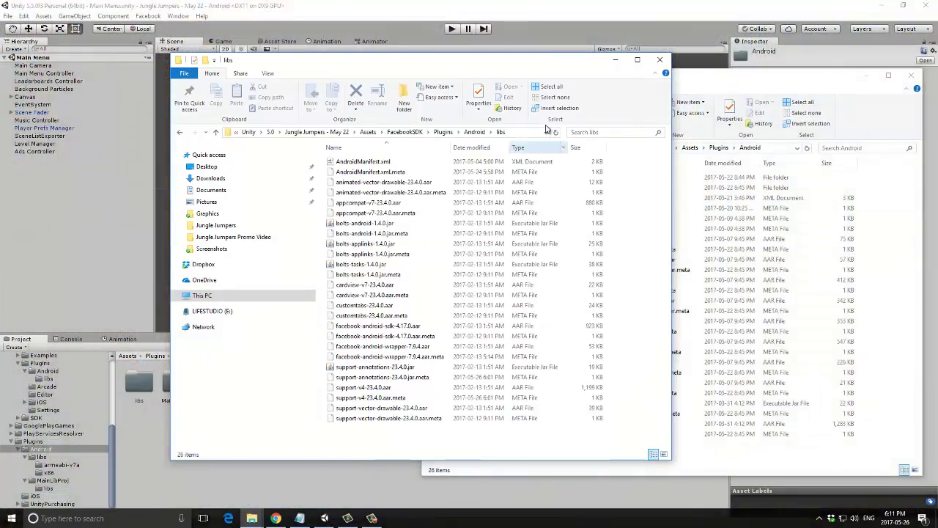
pyautogui.moveTo(496, 65)
pyautogui.mouseDown()
pyautogui.moveTo(309, 68)
pyautogui.moveTo(299, 77)
pyautogui.mouseUp()
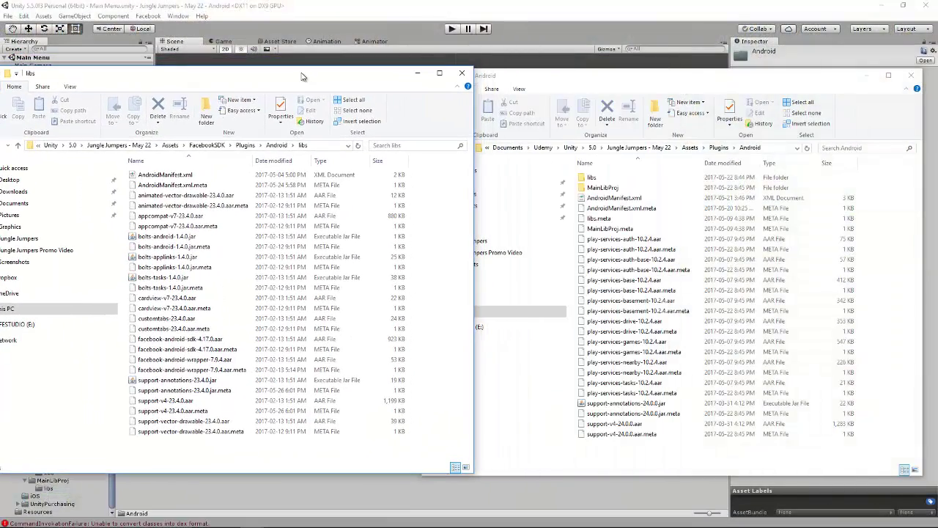
pyautogui.moveTo(476, 262); pyautogui.dragTo(423, 271)
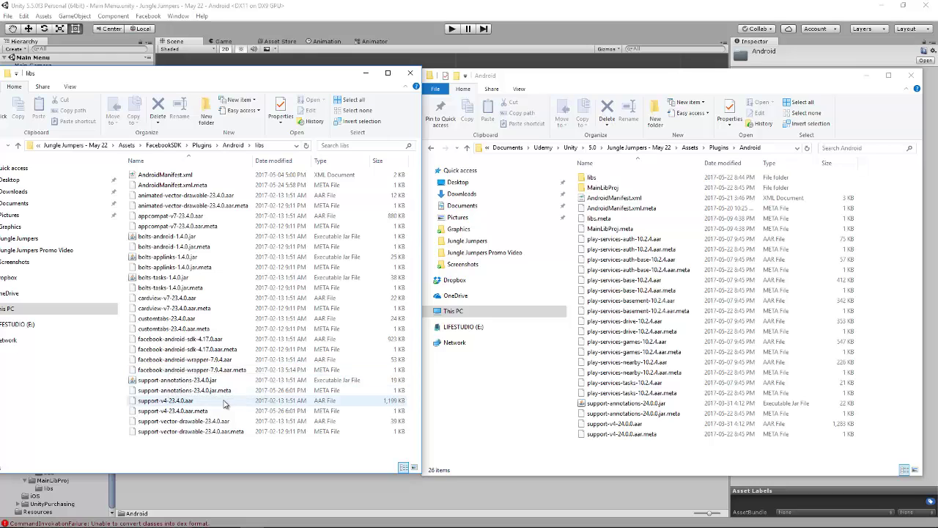
pyautogui.click(183, 403)
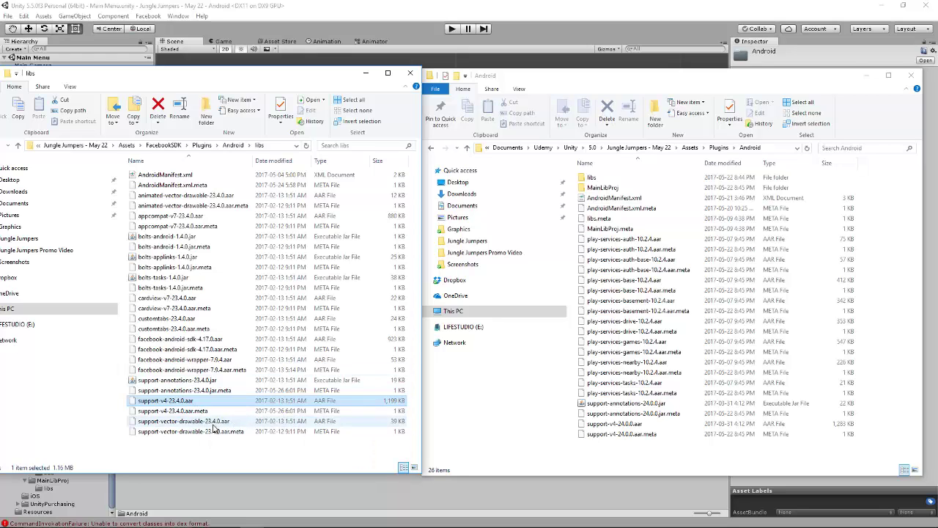
# - Move support-v4-23.4.0.aar and support-annotations-23.4.0.jar out of FacebookSDK libs, then check support-annotations-24.0.0.jar in Plugins/Android
pyautogui.keyDown('ctrl'); pyautogui.click(211, 383); pyautogui.keyUp('ctrl')
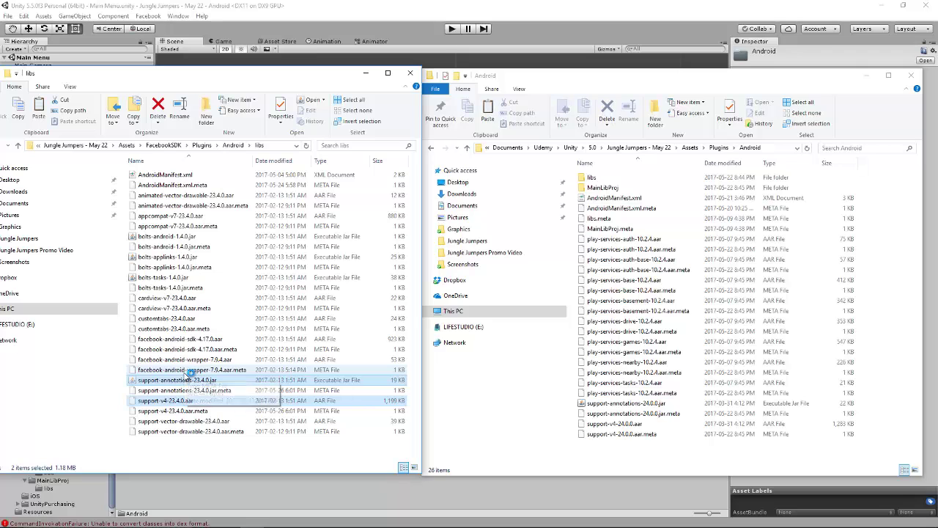
pyautogui.moveTo(189, 374); pyautogui.dragTo(842, 415)
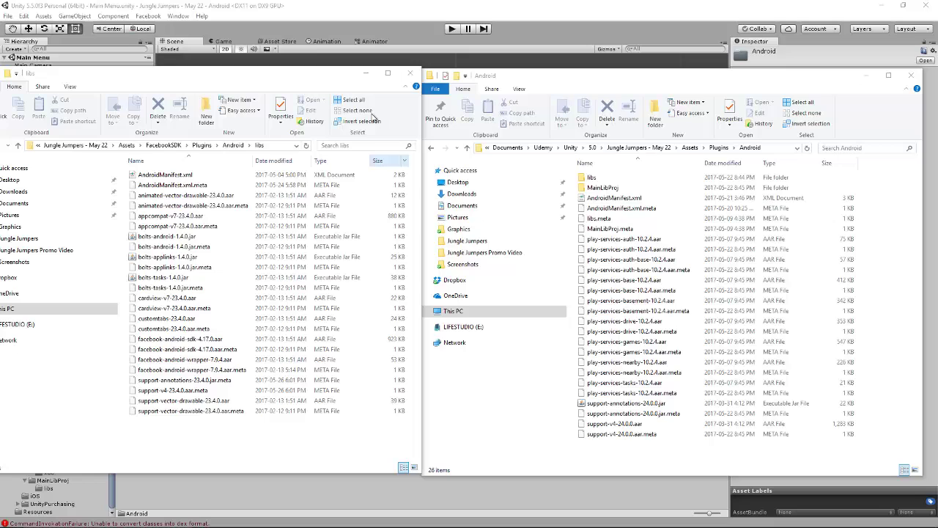
pyautogui.click(333, 76)
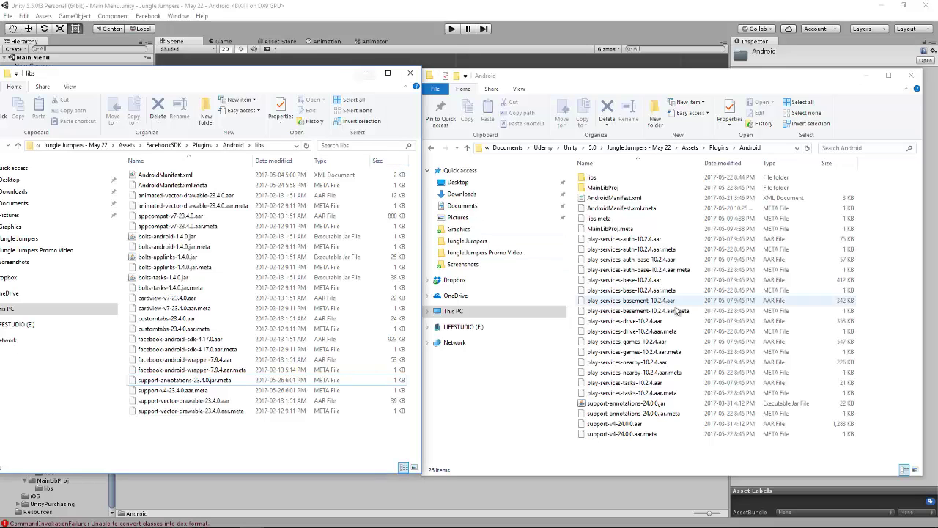
pyautogui.click(622, 405)
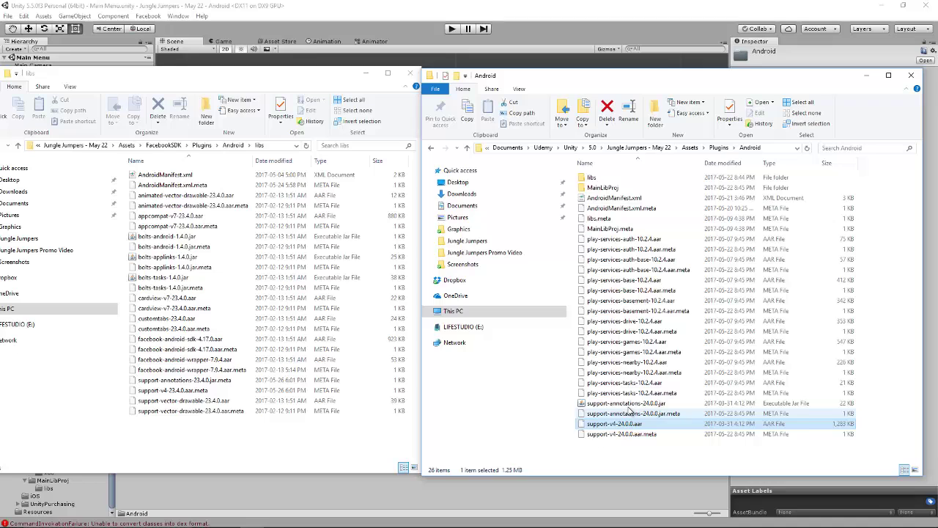
pyautogui.click(230, 351)
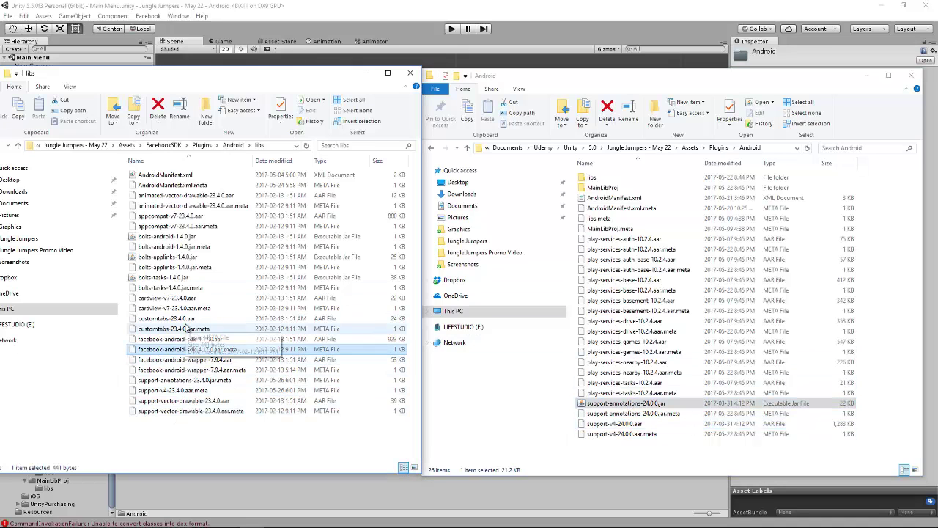
# - Close both Explorer windows and rebuild Junglejumpers2.apk, dismissing the Google Play Games warning
pyautogui.click(366, 73)
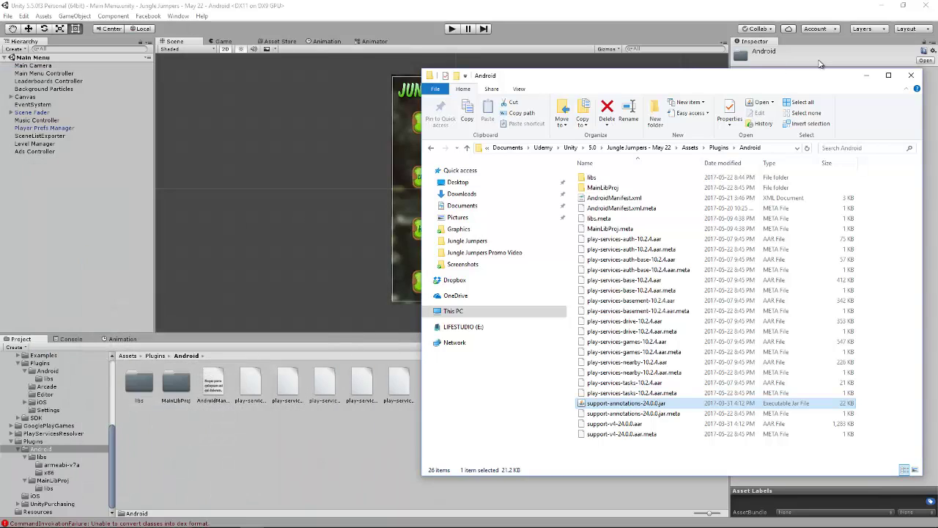
pyautogui.click(859, 76)
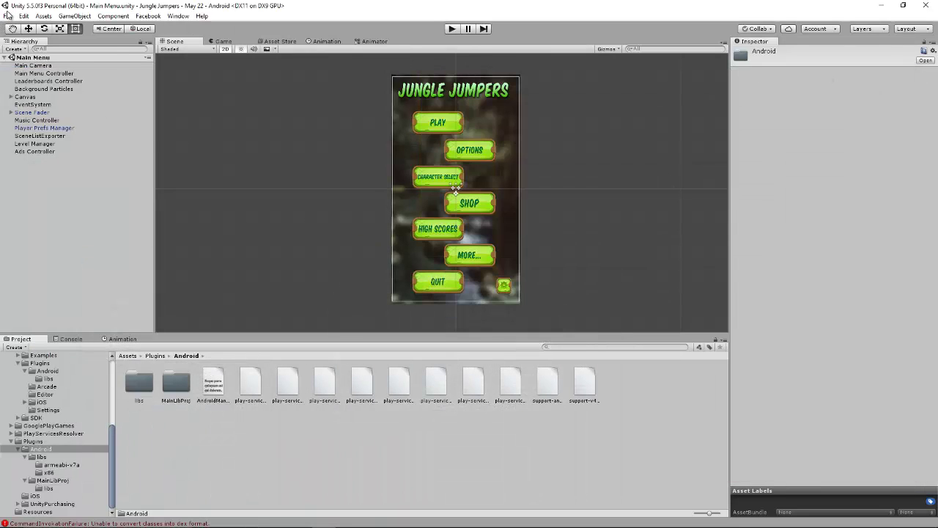
pyautogui.click(7, 16)
pyautogui.click(29, 112)
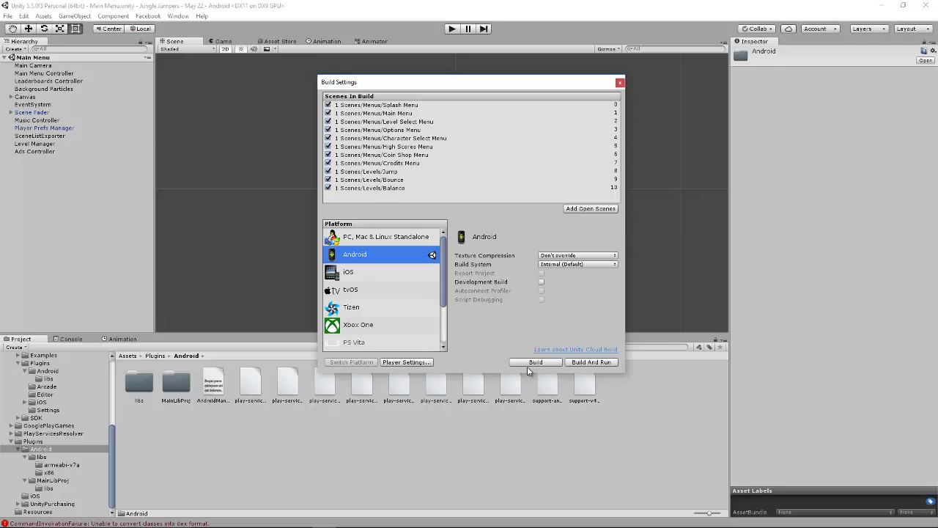
pyautogui.click(536, 363)
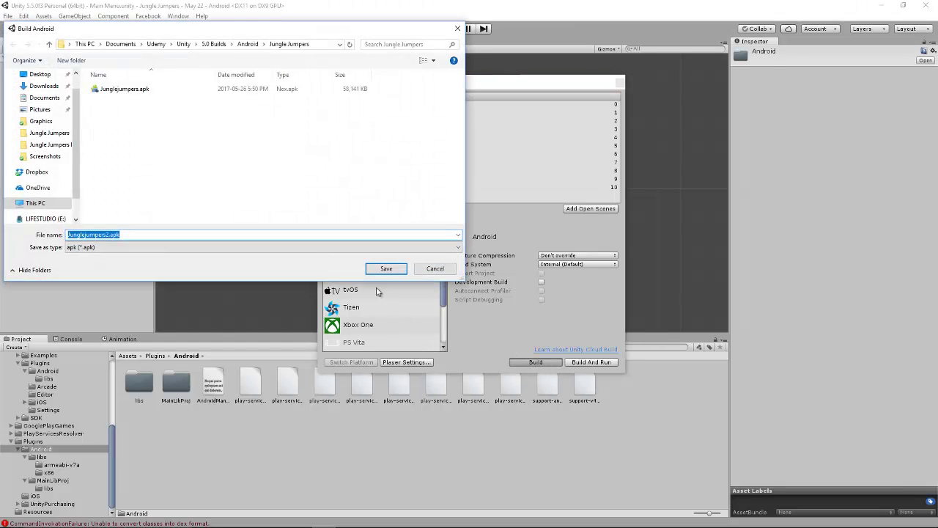
pyautogui.click(381, 269)
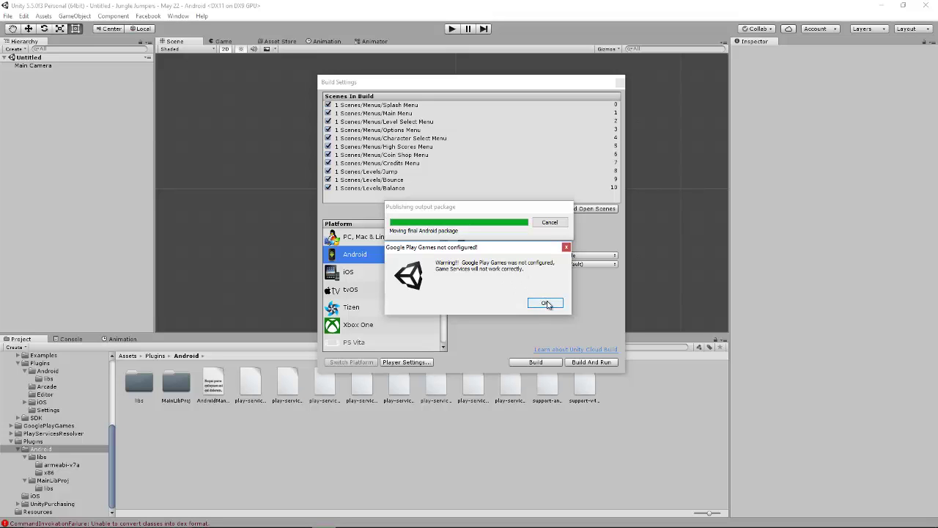
pyautogui.click(543, 303)
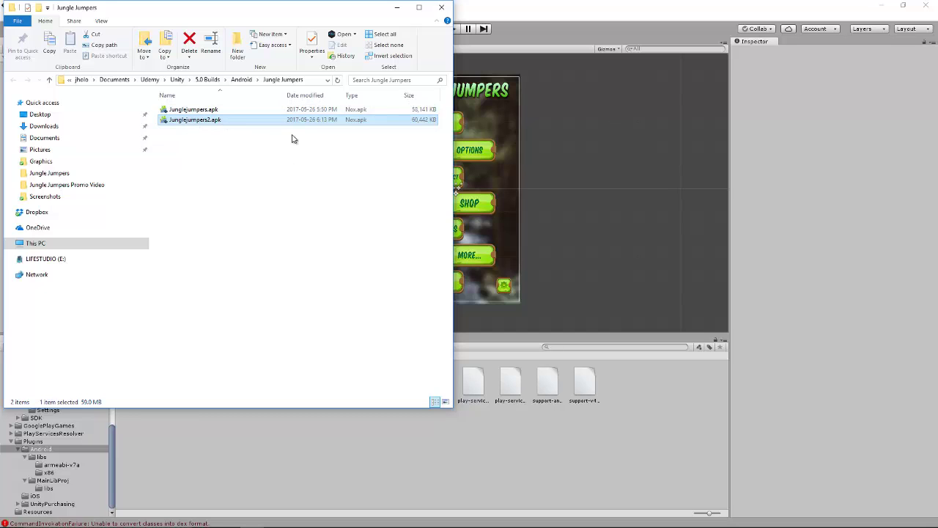
# - Delete Junglejumpers2.apk from the builds folder and minimize Explorer
pyautogui.press('Delete')
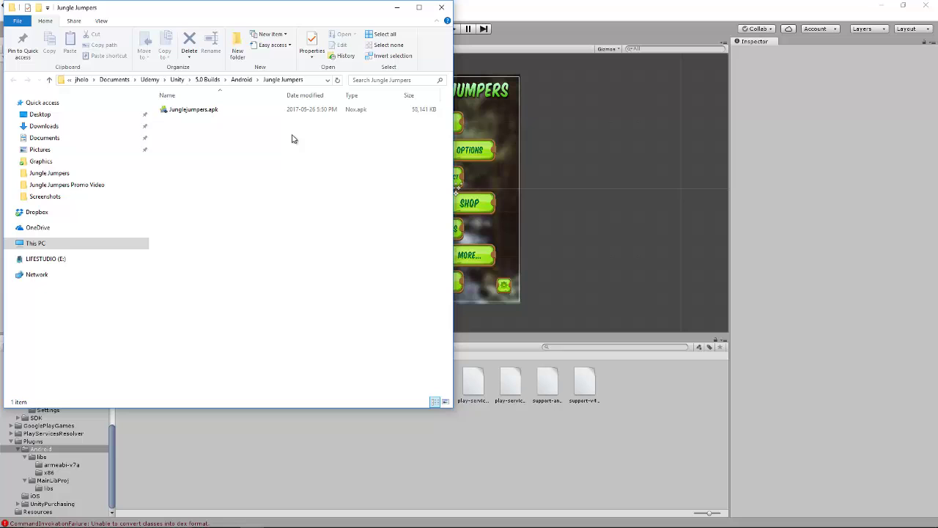
pyautogui.click(397, 8)
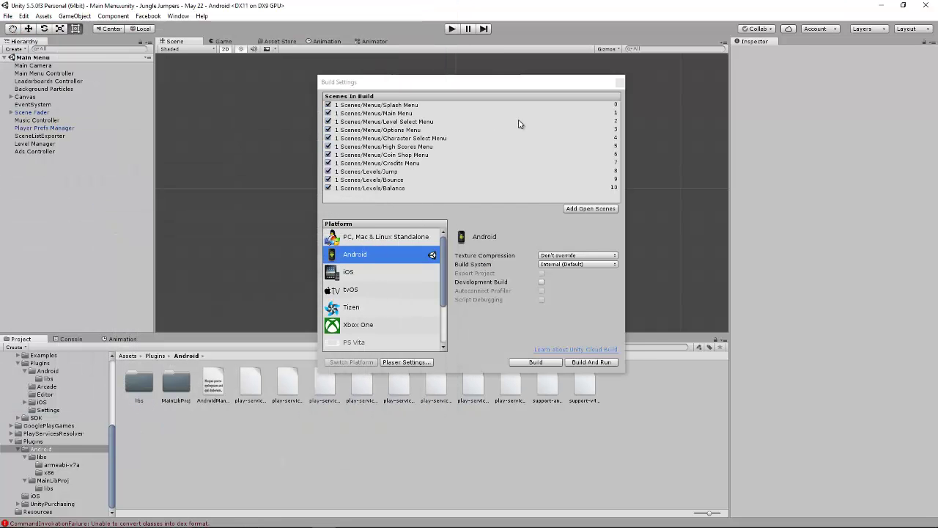
# - Close Build Settings, check the Console error, and return to the Plugins/Android files
pyautogui.click(620, 83)
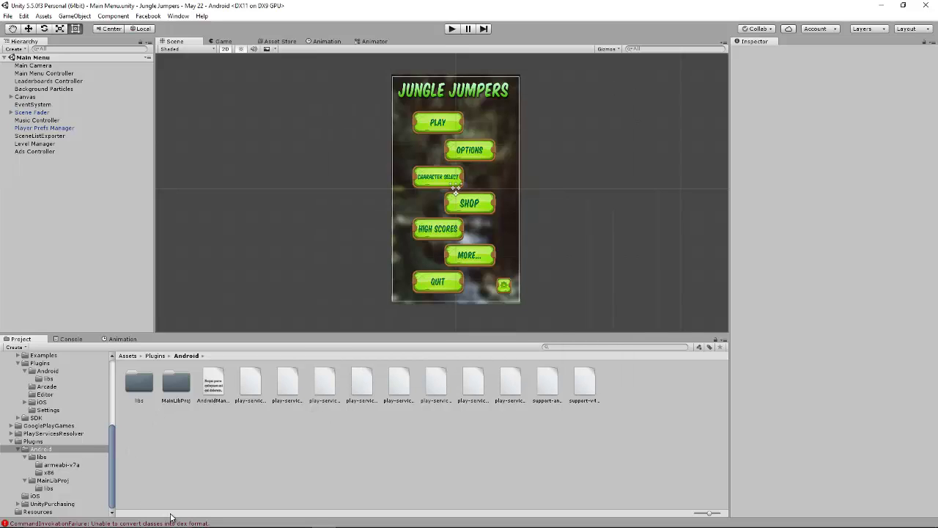
pyautogui.click(69, 339)
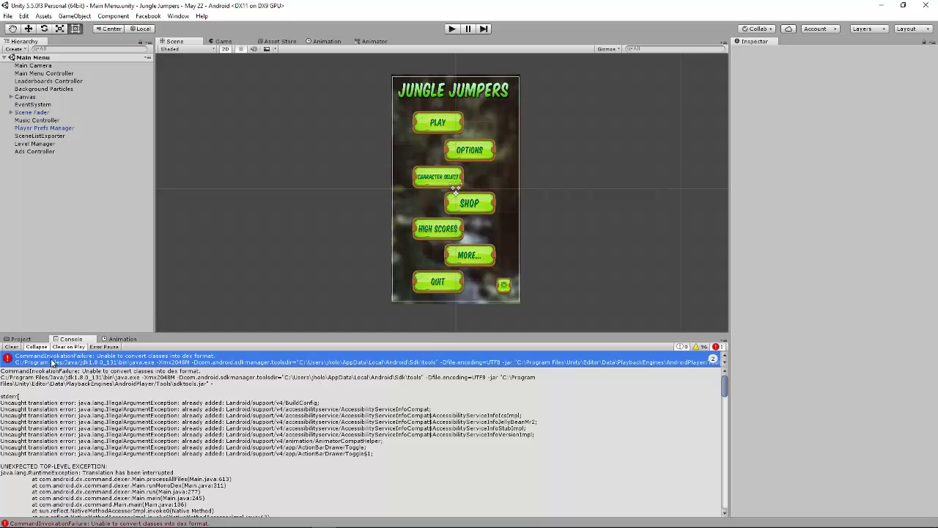
pyautogui.click(18, 339)
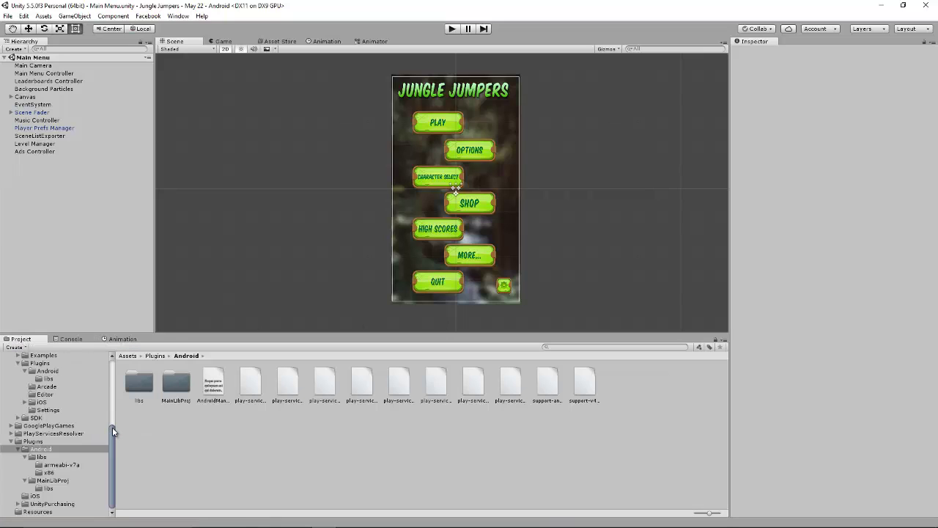
pyautogui.moveTo(112, 426); pyautogui.dragTo(114, 384)
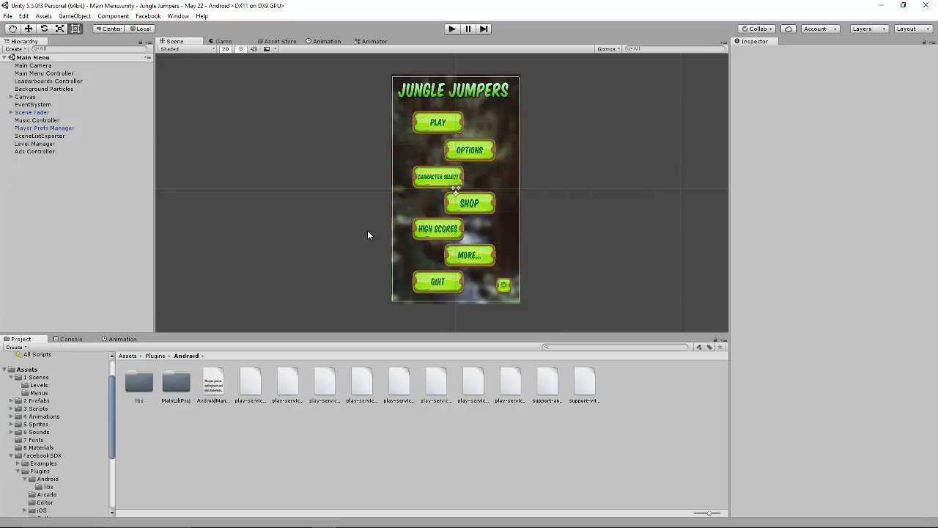